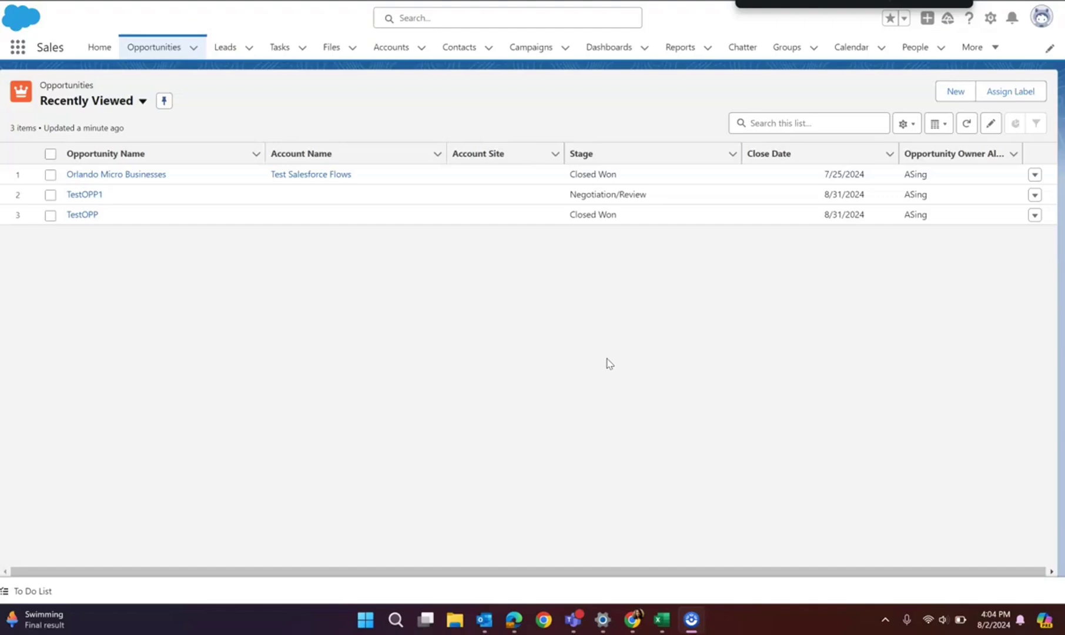
Step: Open the Alsarraf Enterprises account's details and put its Billing Address into edit mode
click(390, 52)
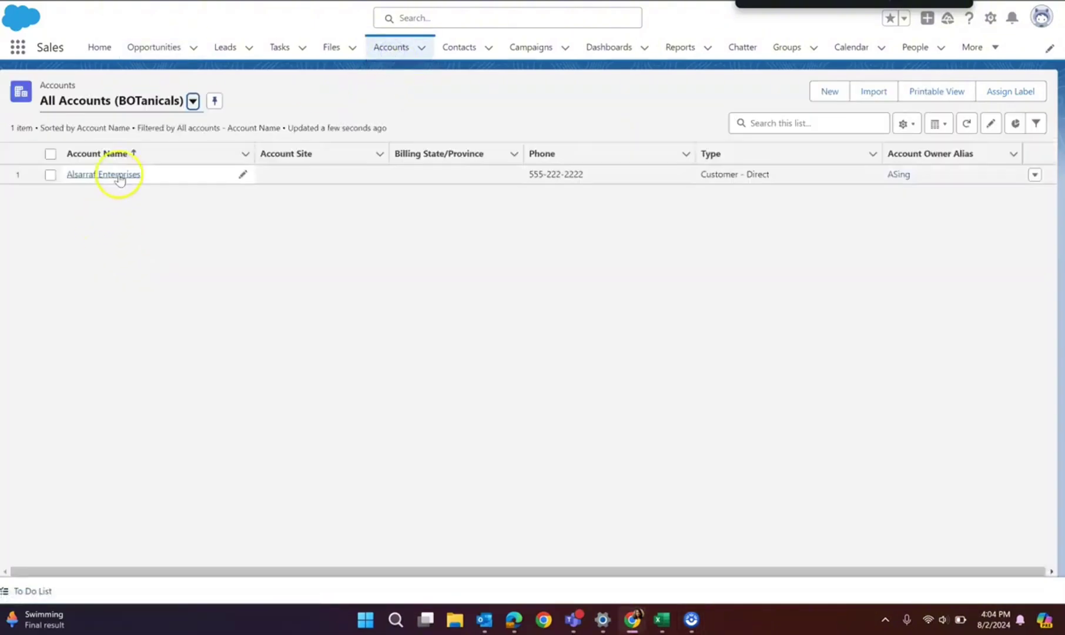
click(119, 176)
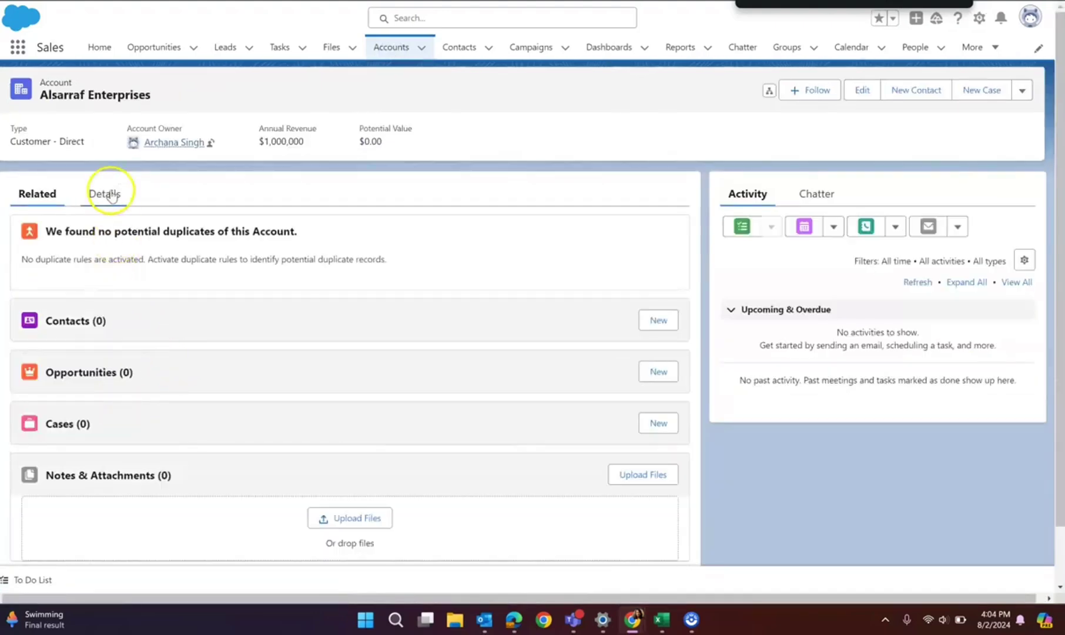
click(111, 194)
scroll(226, 349, down, 2)
scroll(225, 352, down, 1)
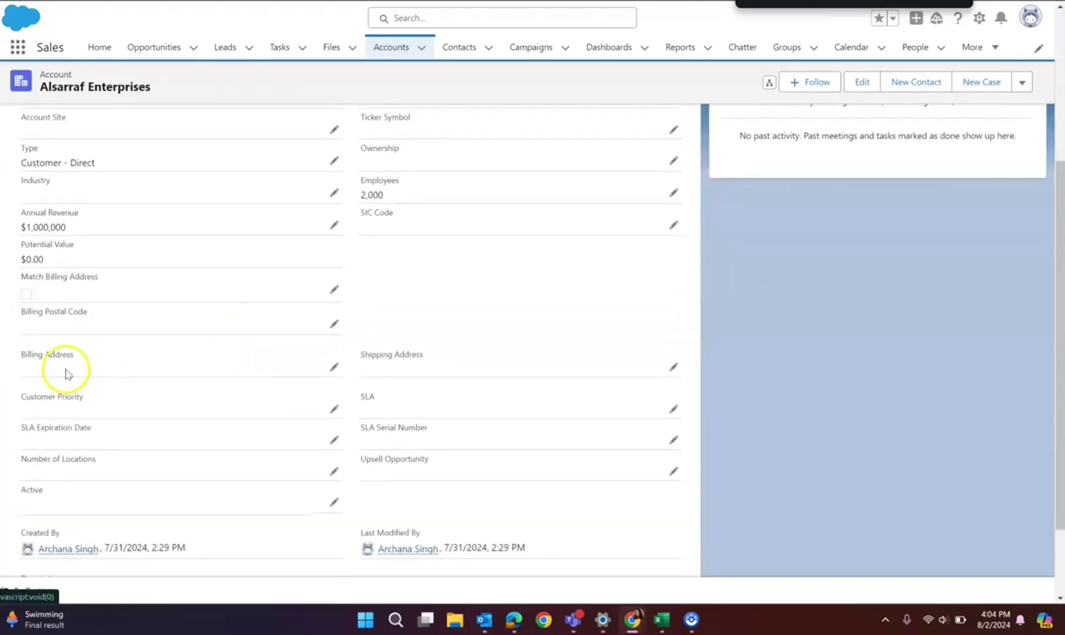
drag(20, 353, 89, 356)
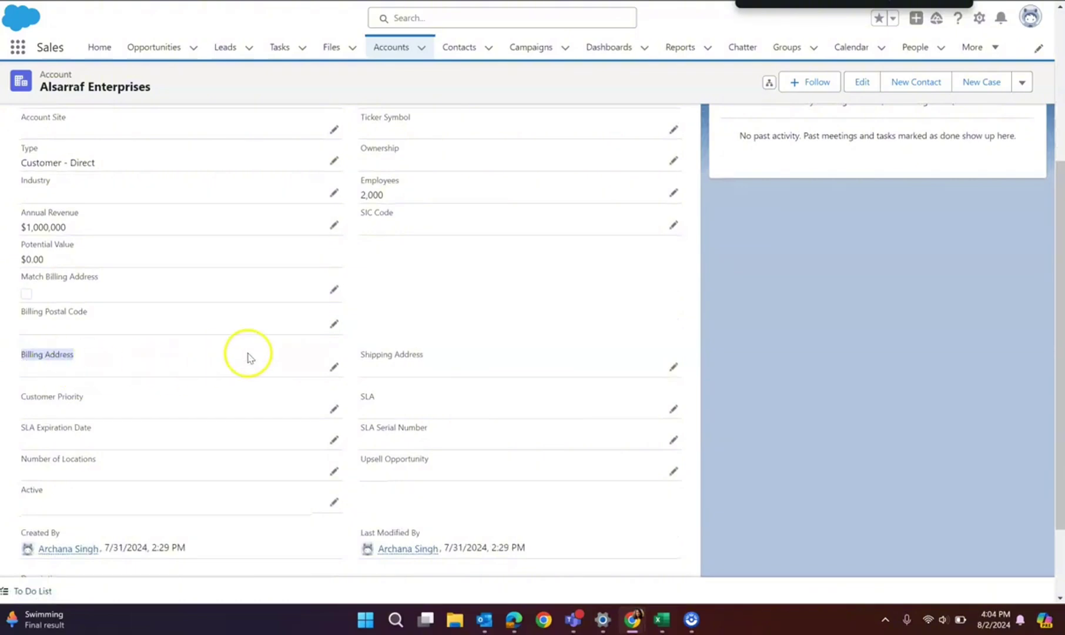
click(335, 367)
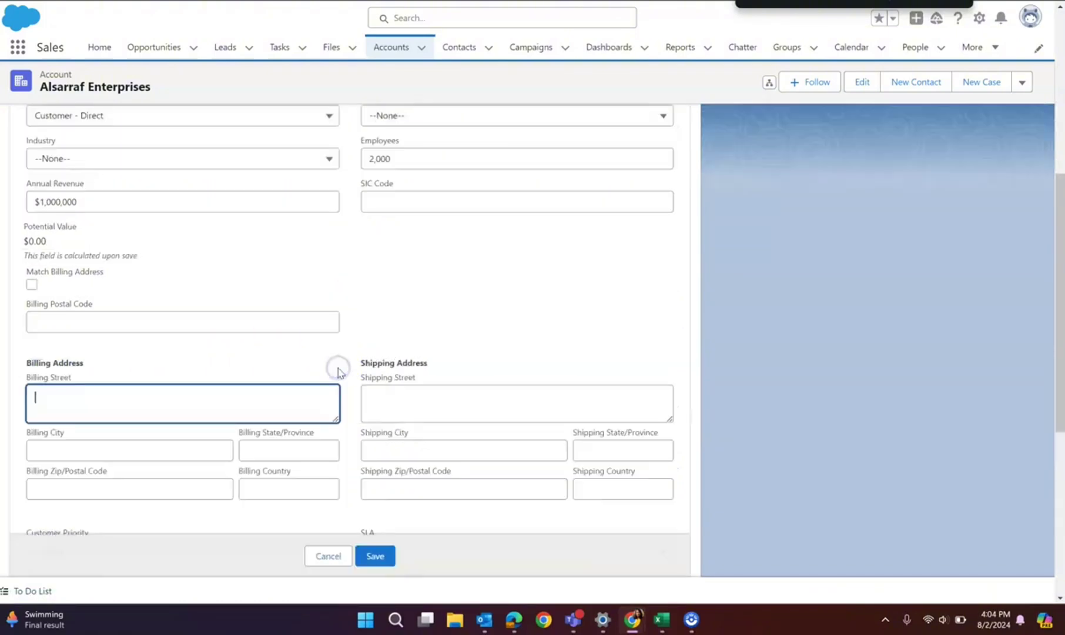
scroll(337, 373, down, 1)
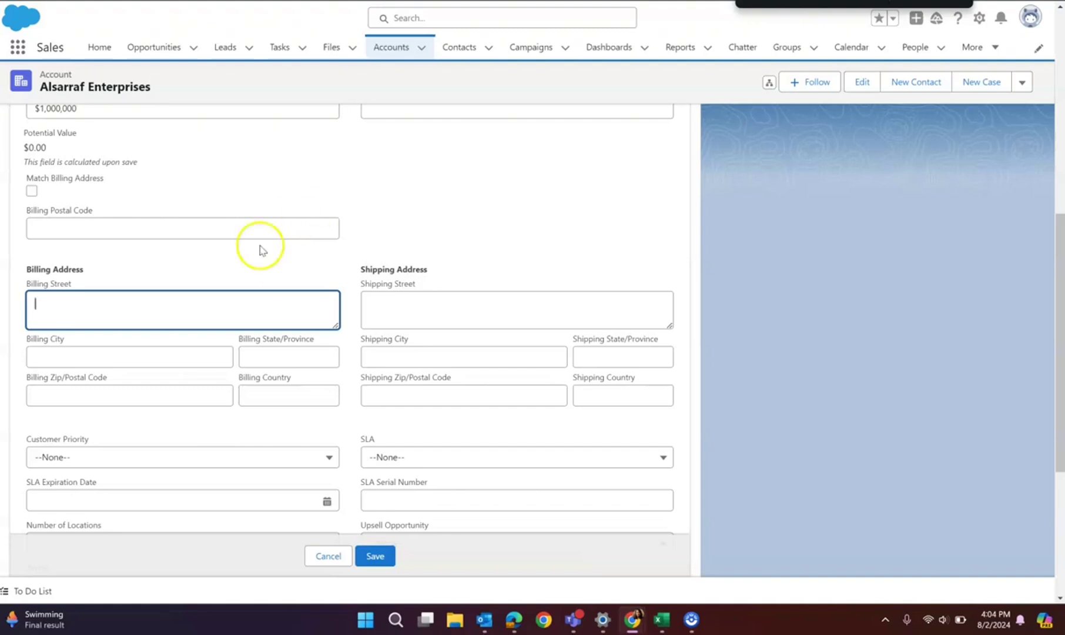
Step: Open a blank New Opportunity form from the Opportunities list, then cancel it
click(250, 259)
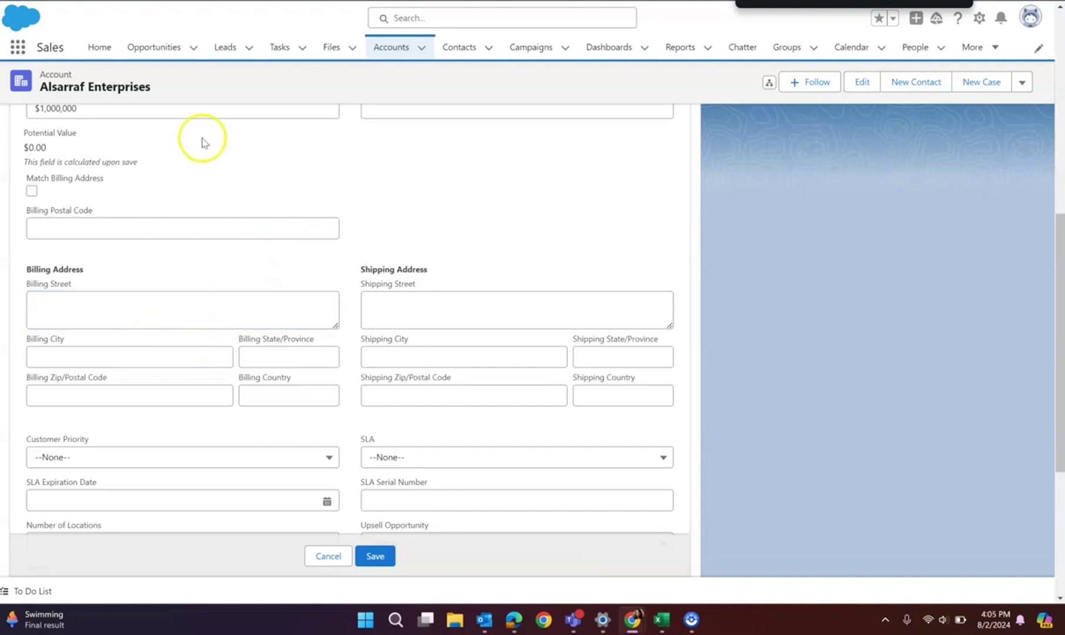
click(138, 45)
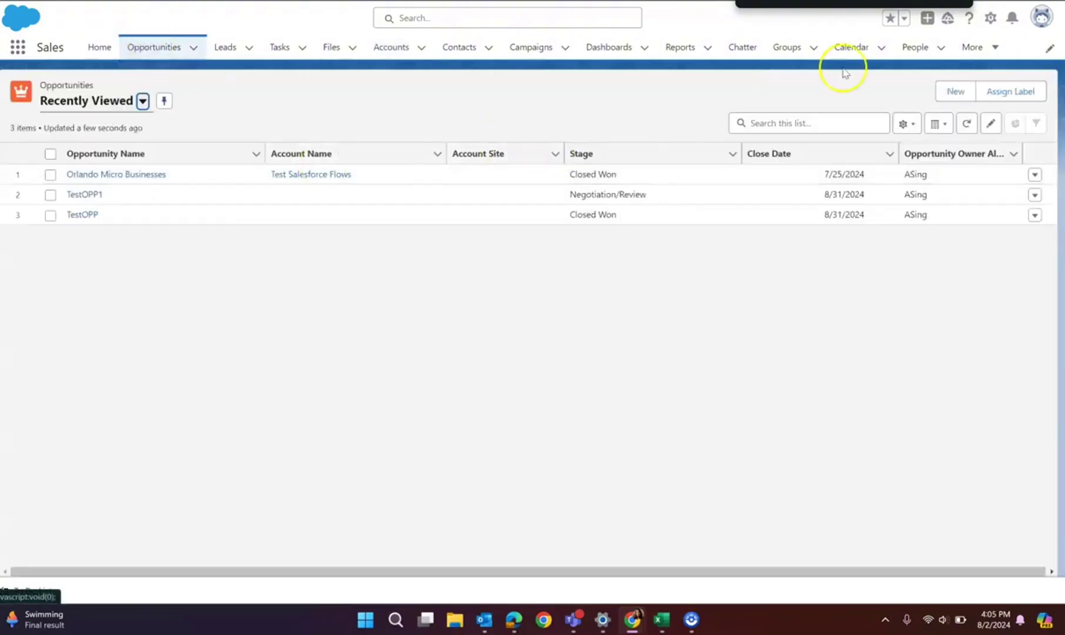
click(955, 91)
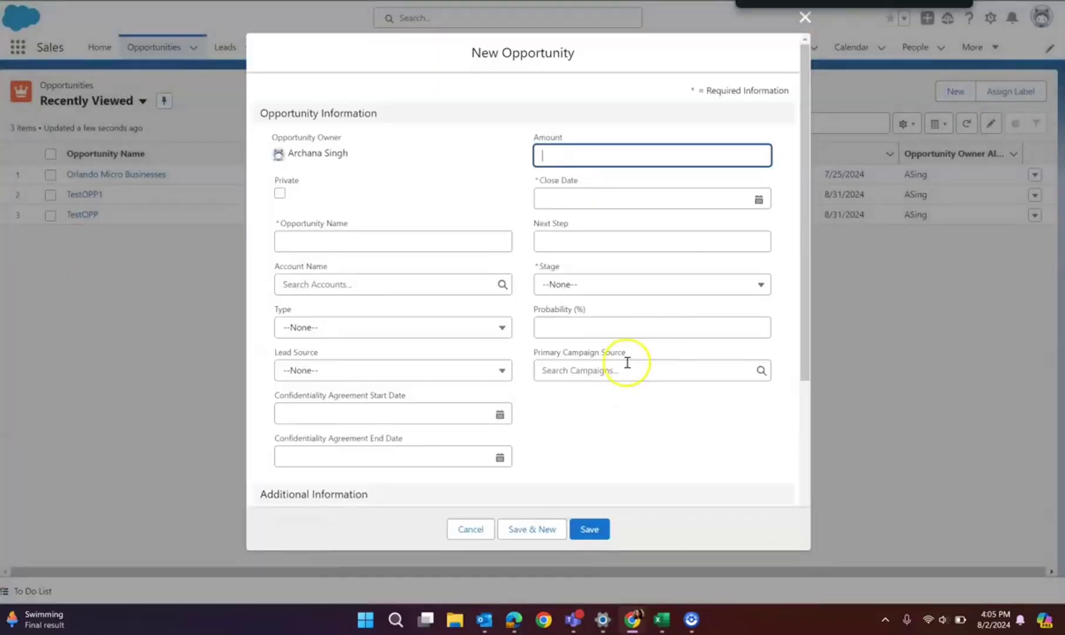
scroll(528, 357, down, 2)
scroll(528, 357, down, 1)
scroll(526, 364, down, 2)
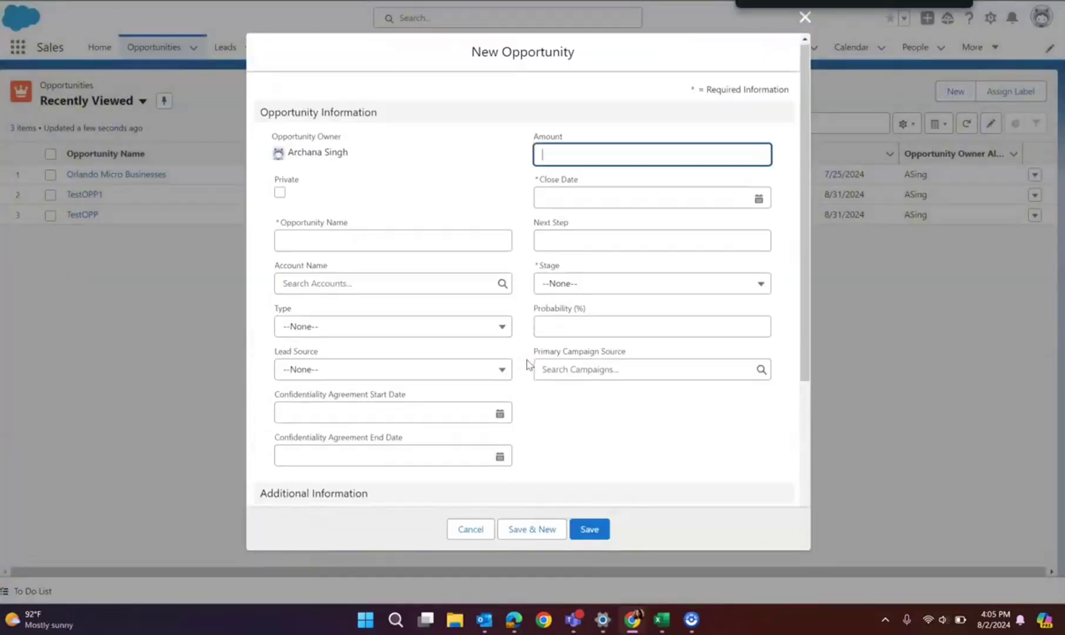
click(802, 18)
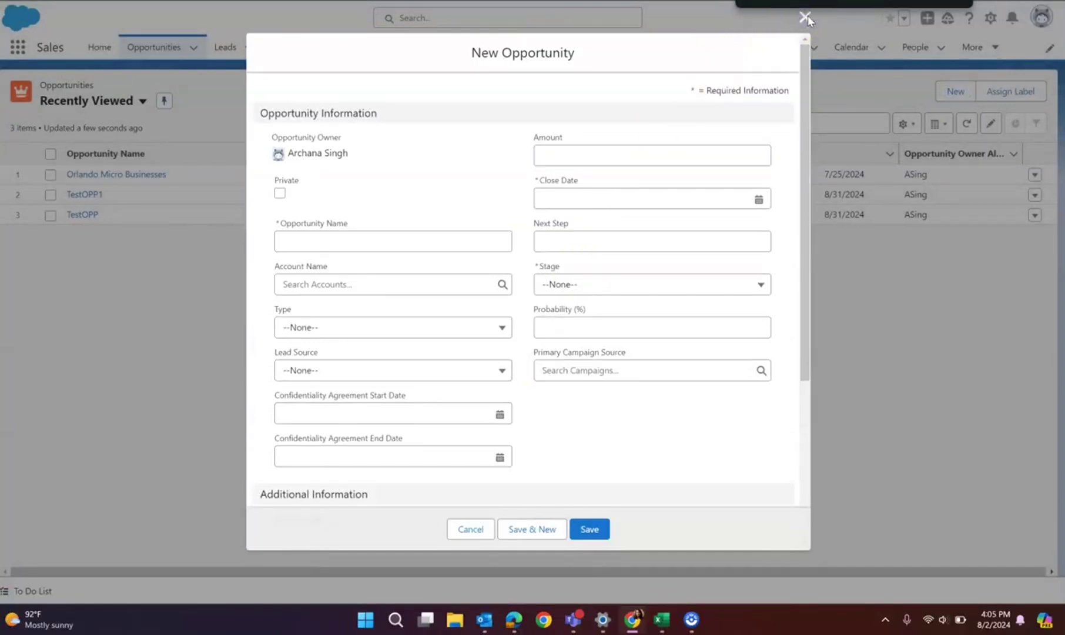
click(805, 17)
click(468, 528)
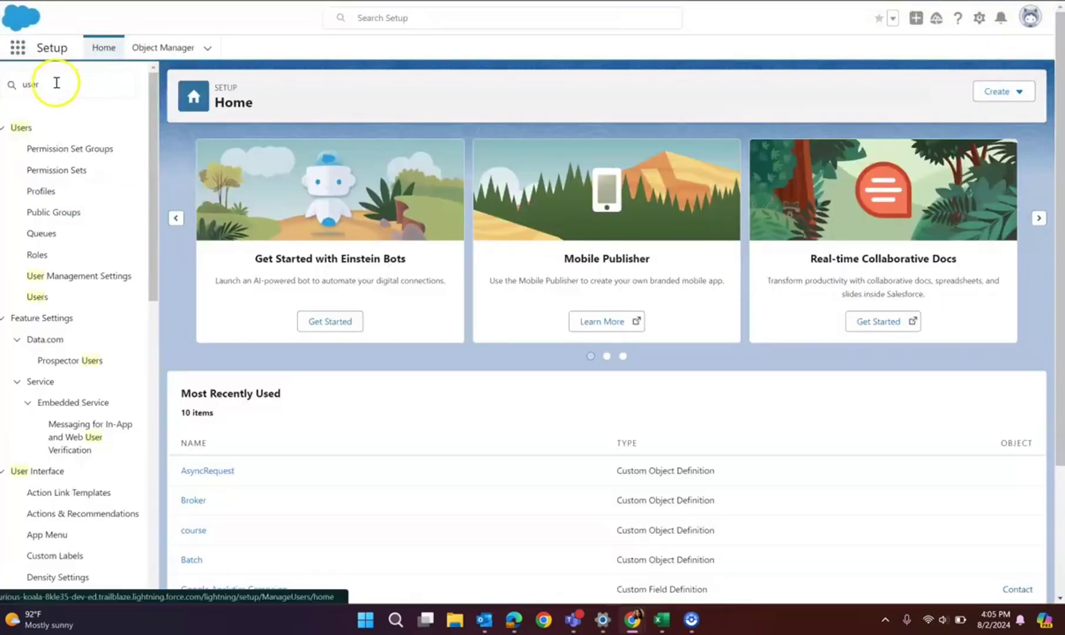
Step: Turn on 'Use custom address fields' in Setup's User Interface settings
click(54, 84)
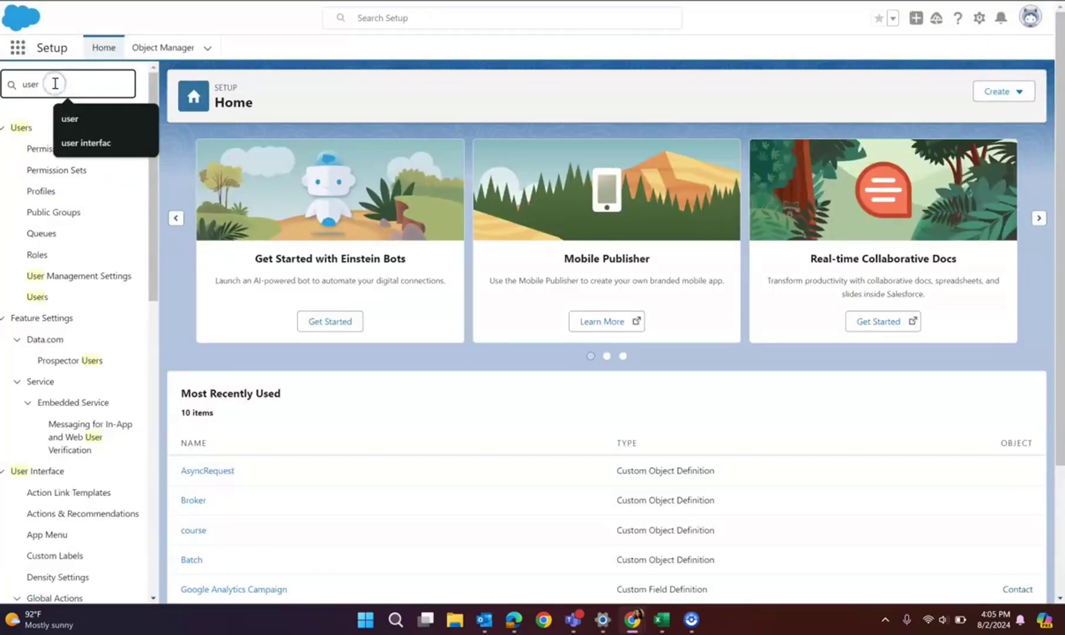
text( interf)
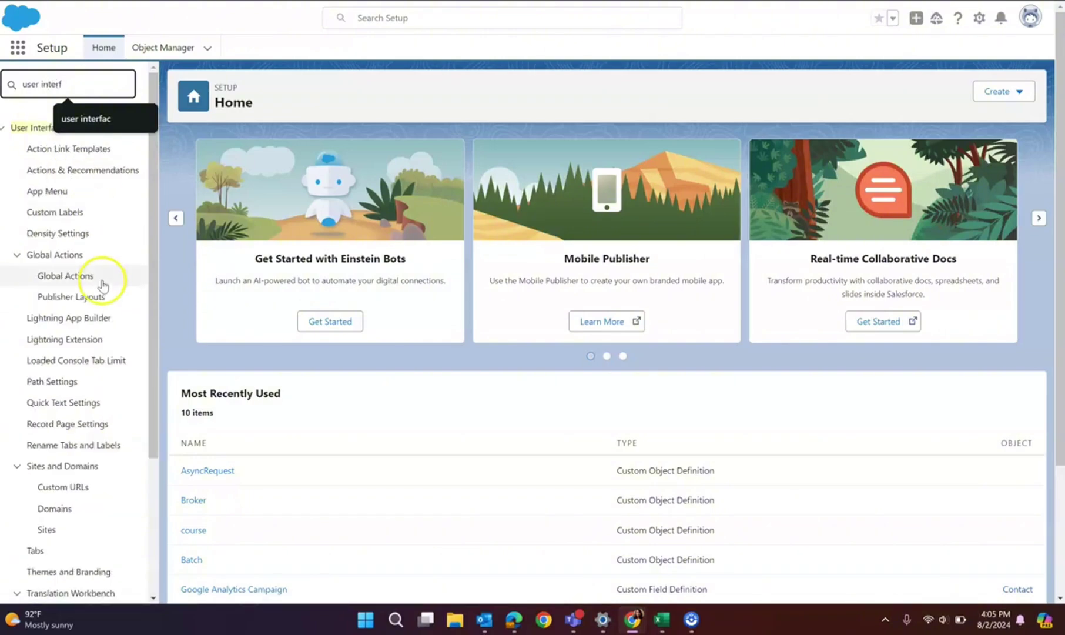
scroll(100, 281, down, 3)
click(64, 550)
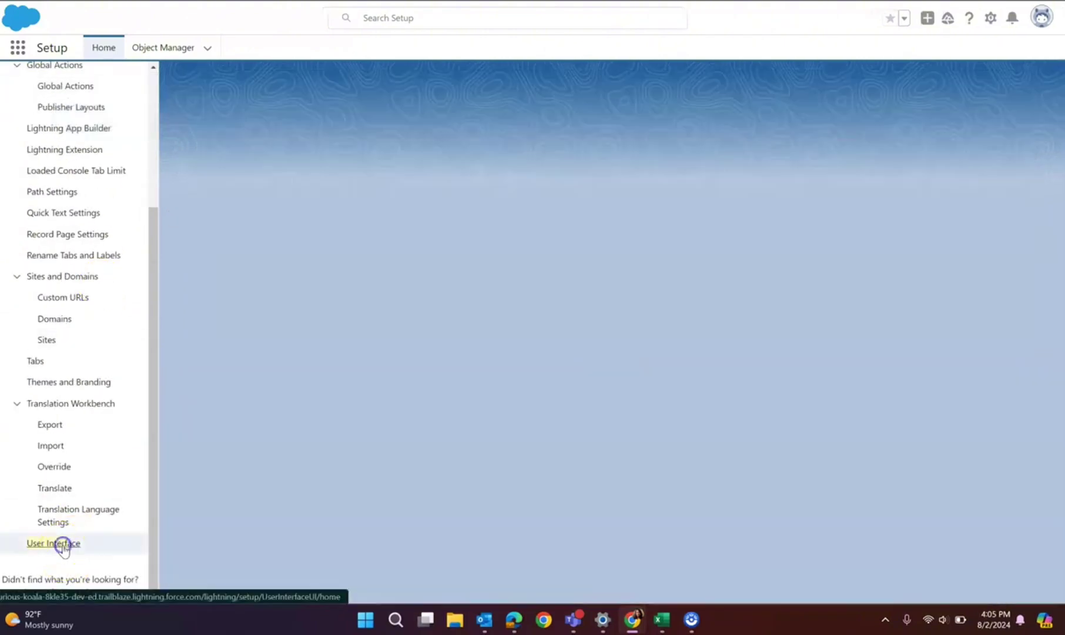
scroll(327, 413, down, 1)
scroll(326, 412, down, 5)
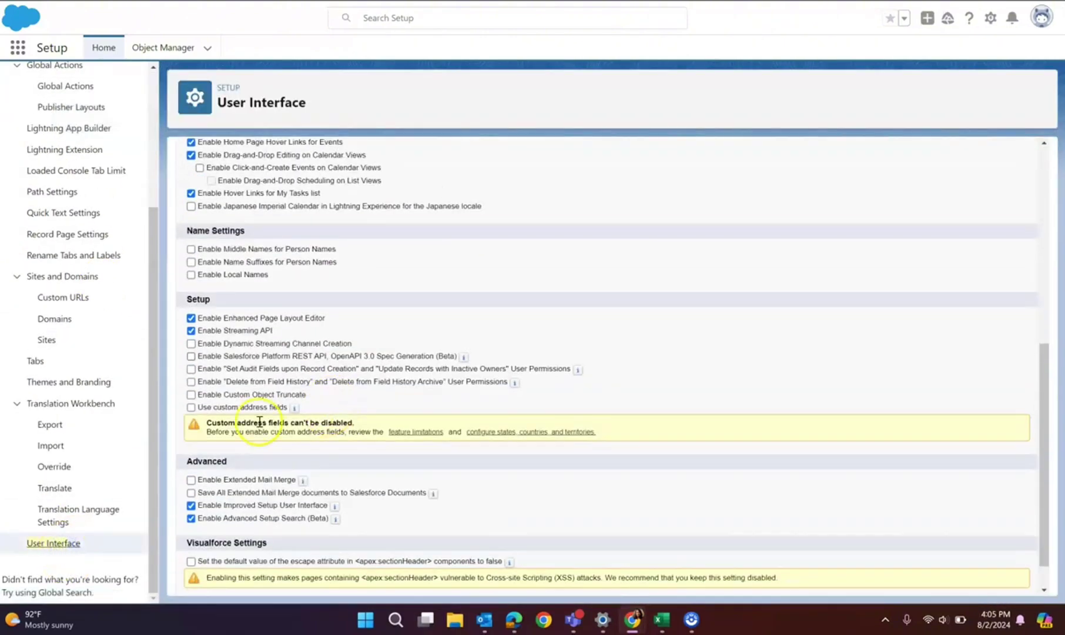
click(192, 407)
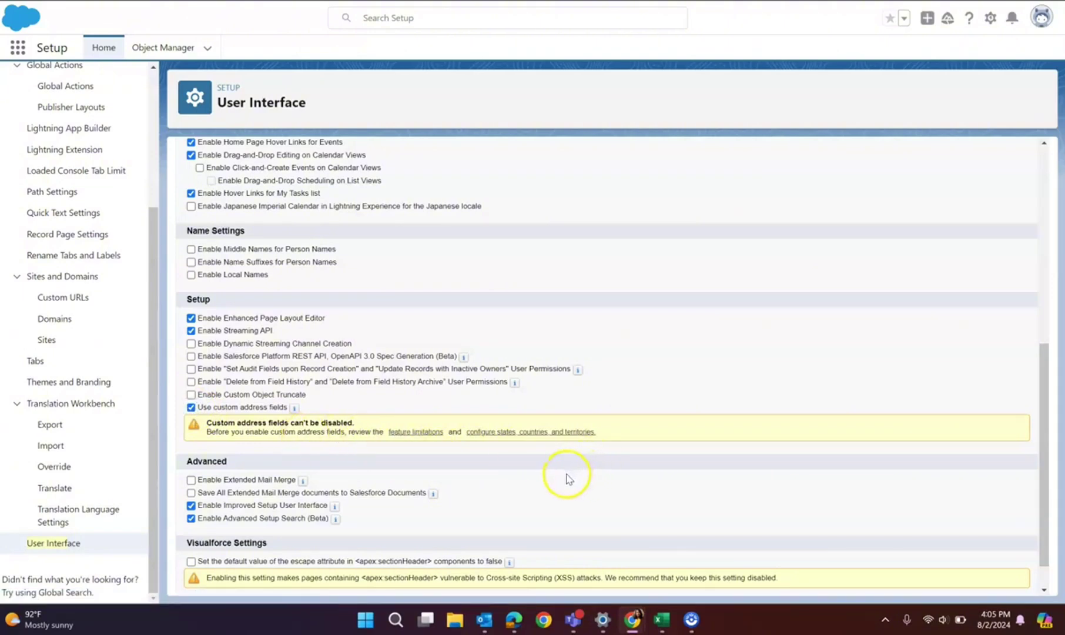
scroll(566, 477, down, 1)
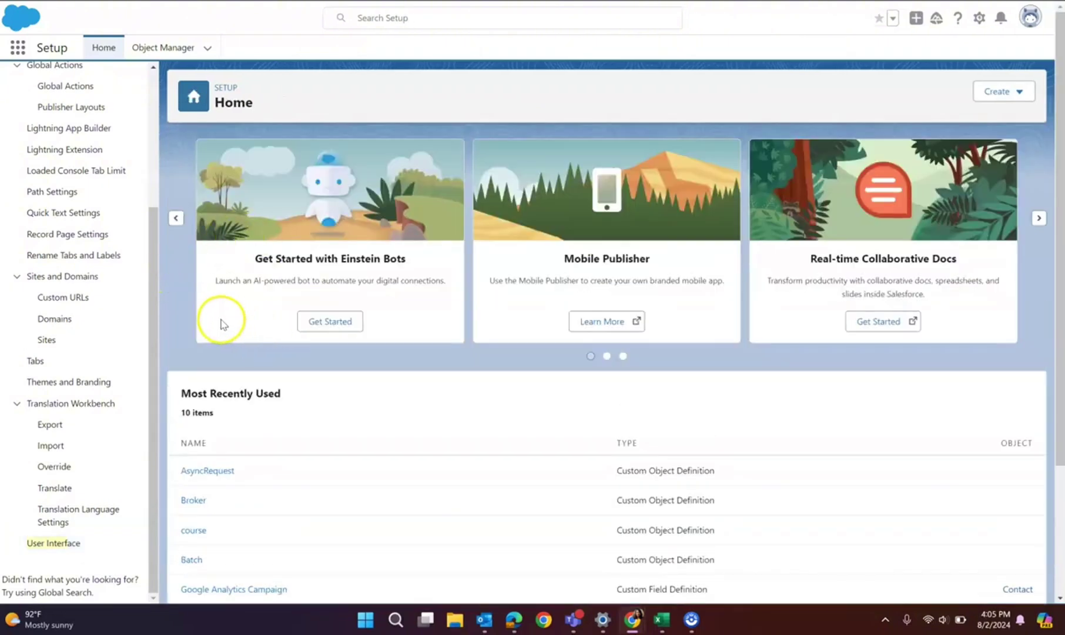
Step: Start a new Opportunity custom field in Object Manager using the Address data type
click(160, 50)
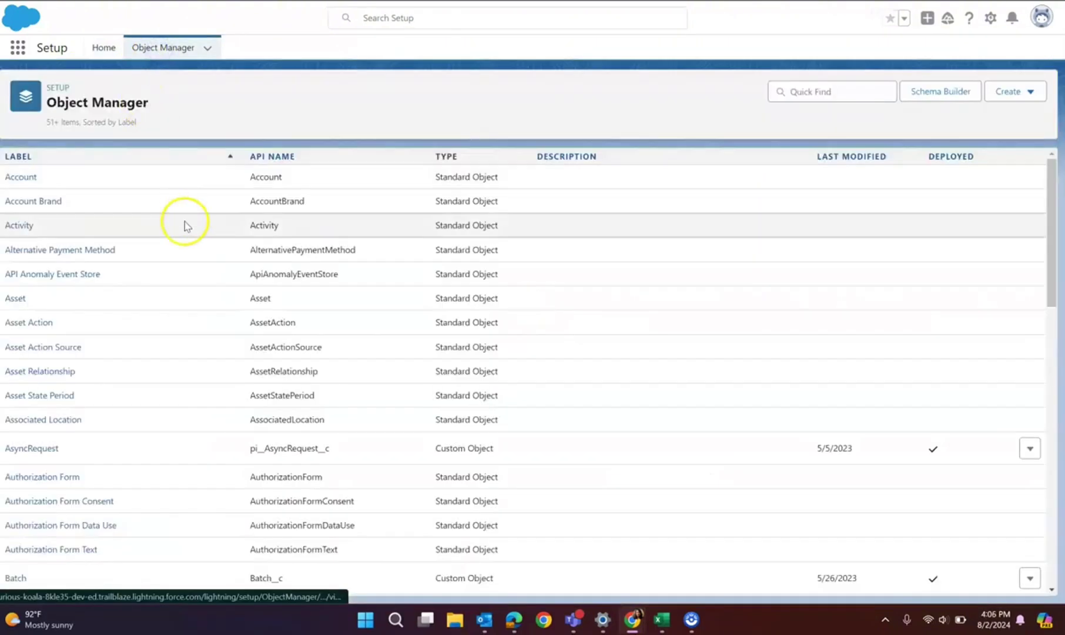
click(789, 90)
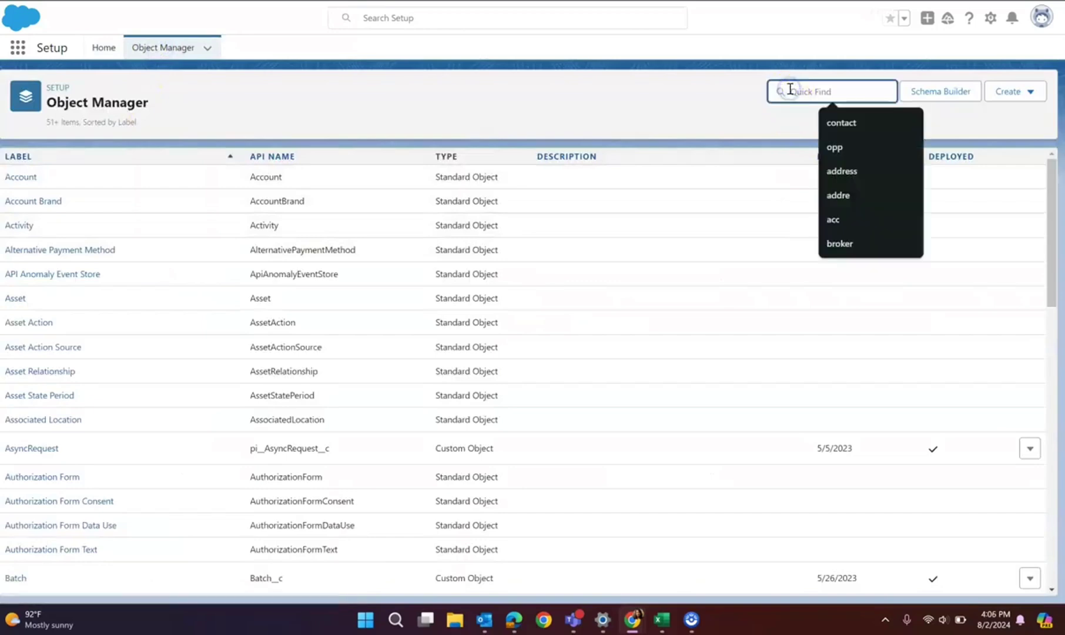
text(opp)
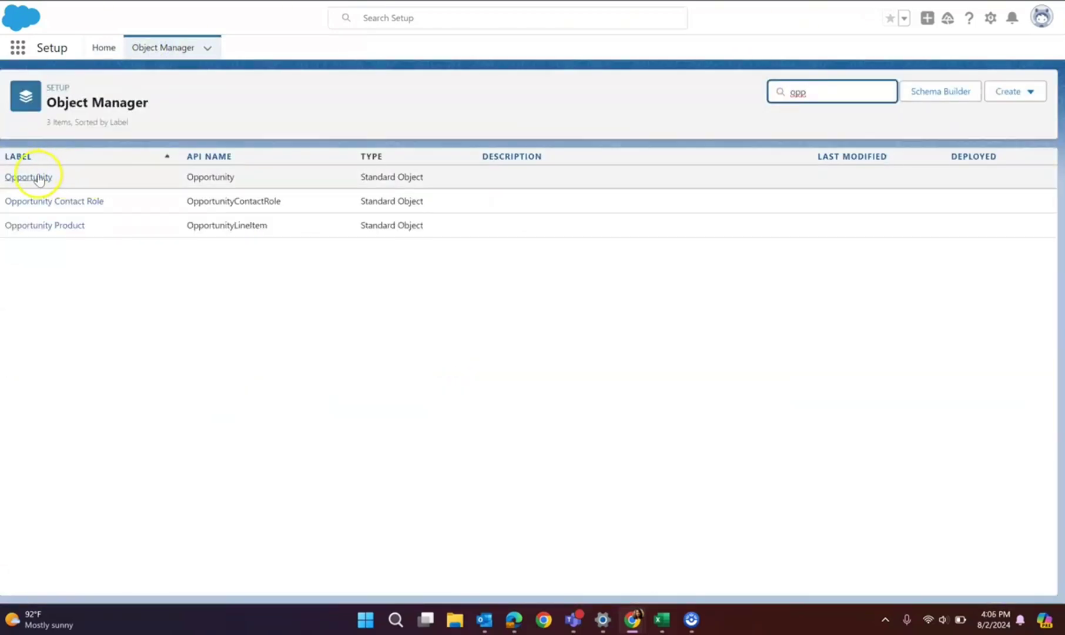
click(36, 176)
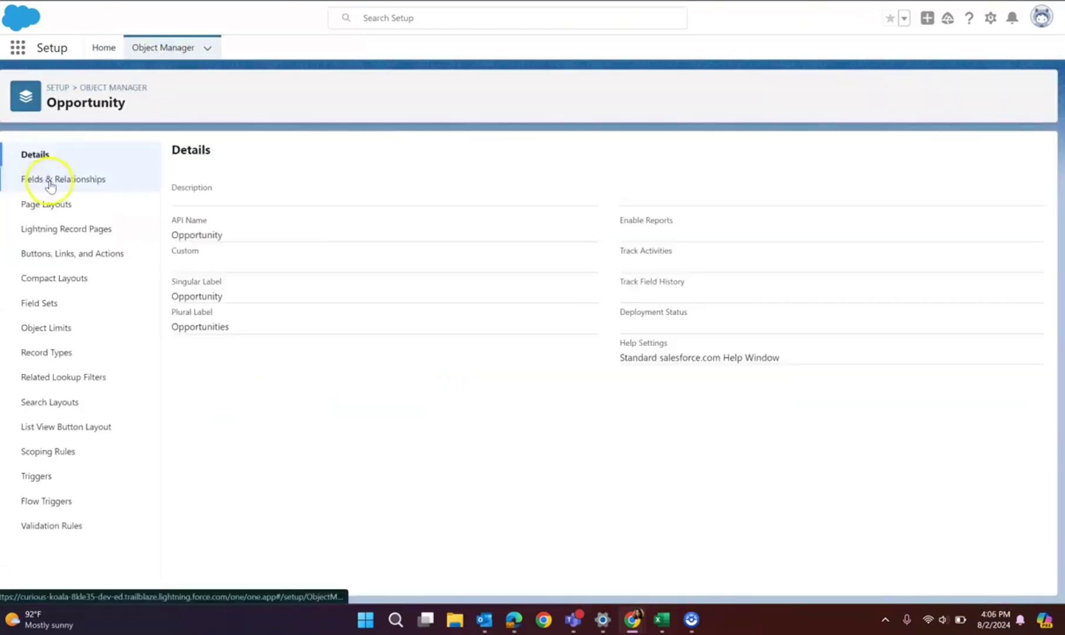
click(50, 182)
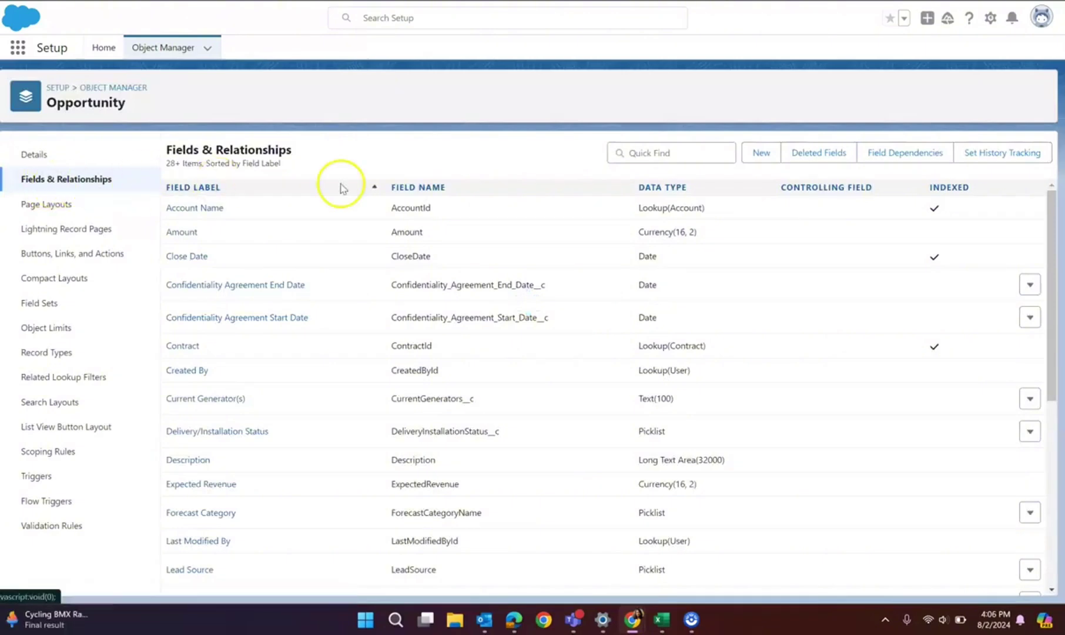
click(763, 158)
scroll(402, 400, down, 5)
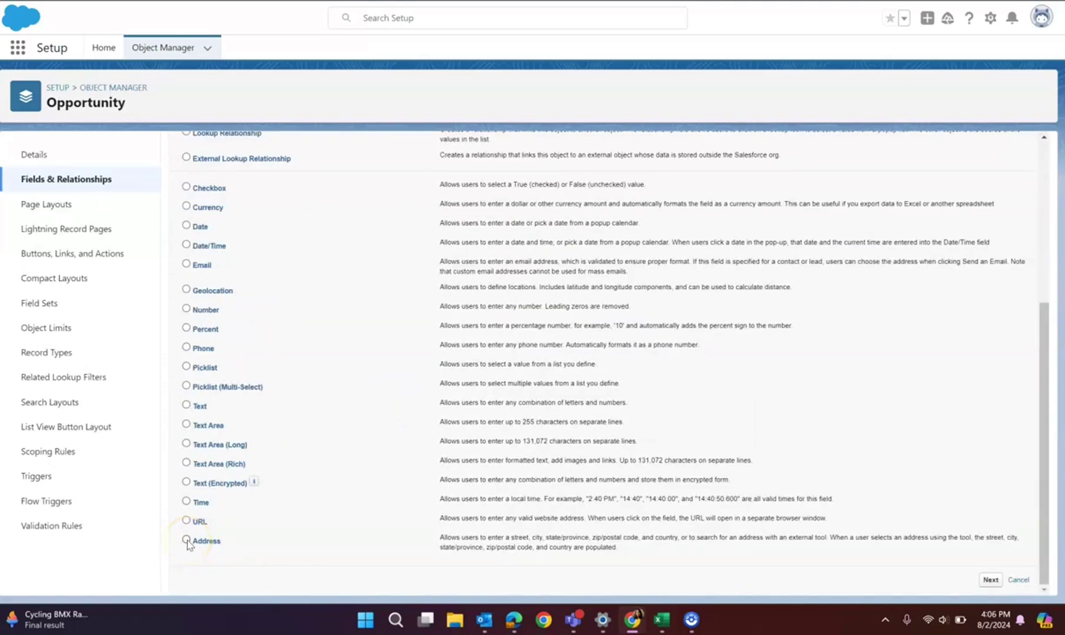
click(187, 541)
Step: Label the new field 'Opportunity Address' and auto-fill its field name from the label
click(992, 583)
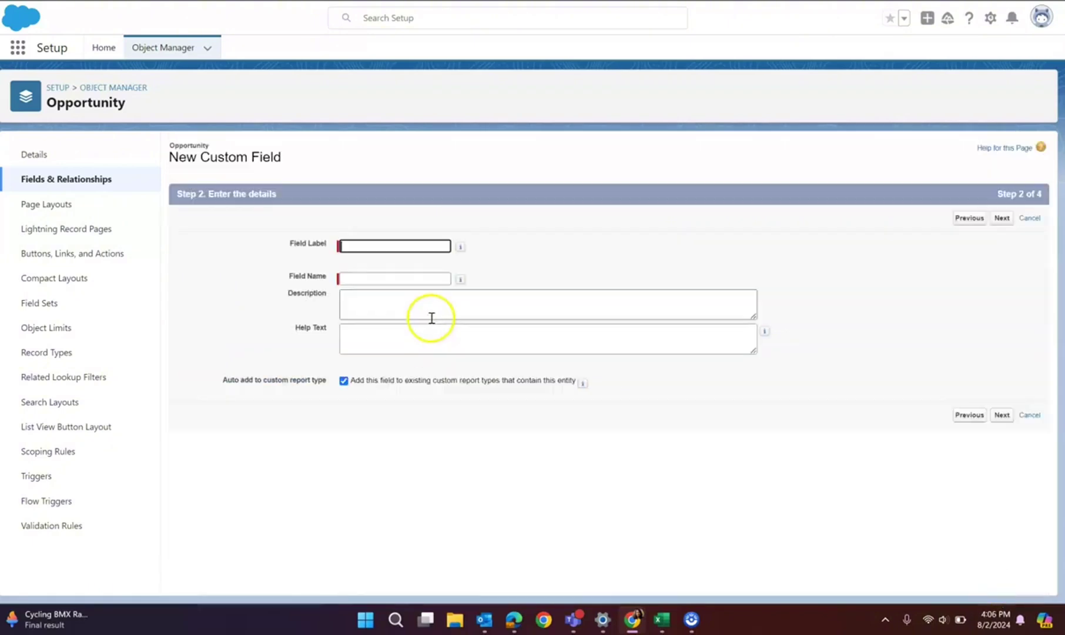
click(392, 247)
text(Opportunity Addtress)
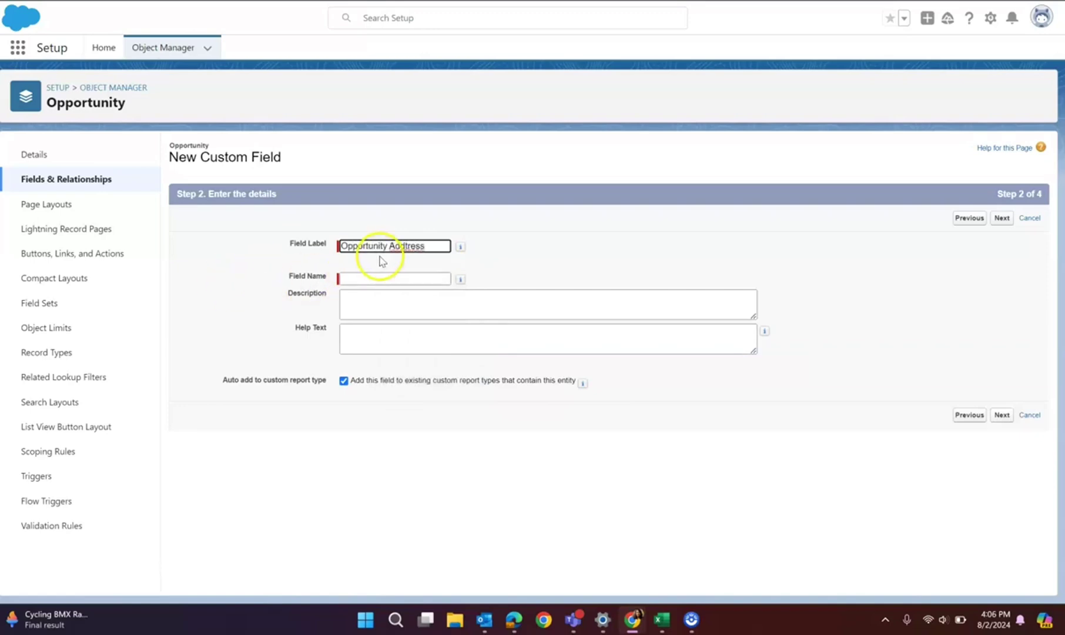
click(410, 245)
key(BackSpace)
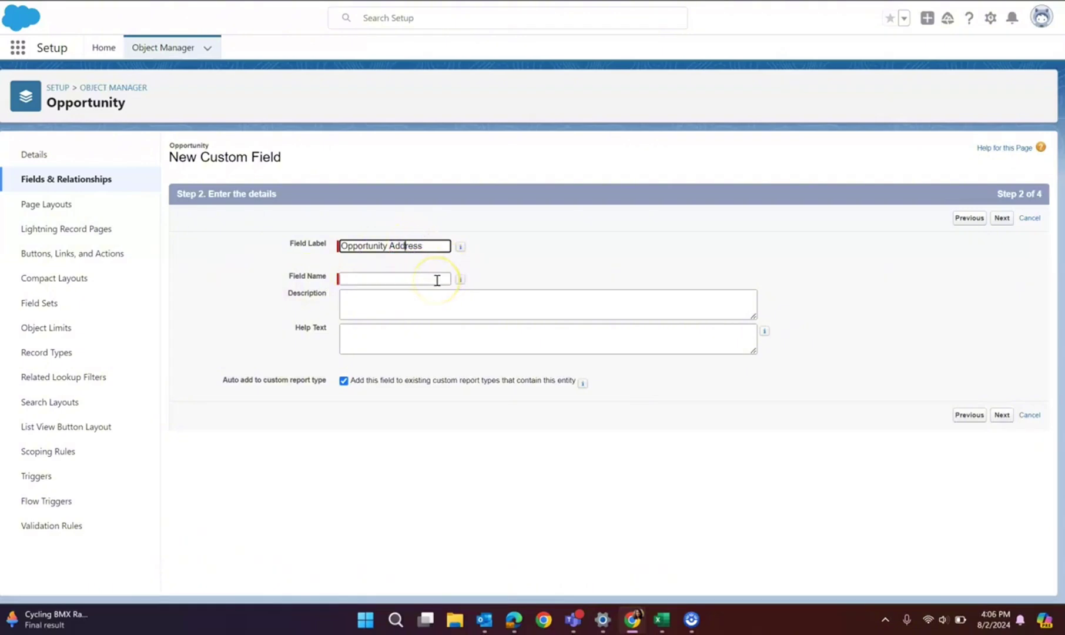
click(366, 278)
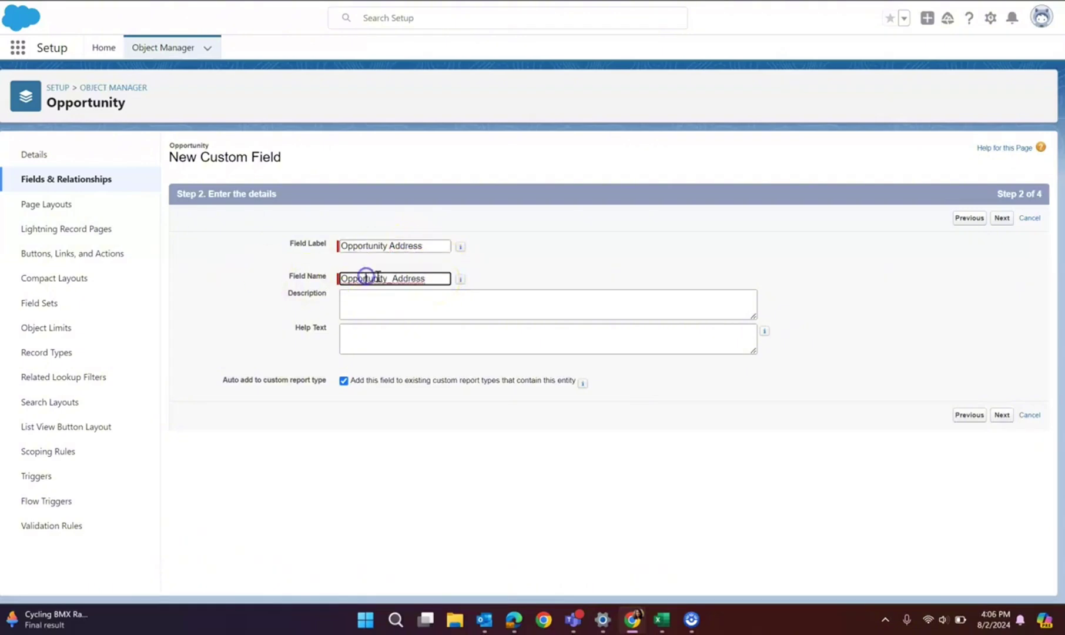
Step: Keep default field security, add the field only to Opportunity Layout, and save
click(1000, 414)
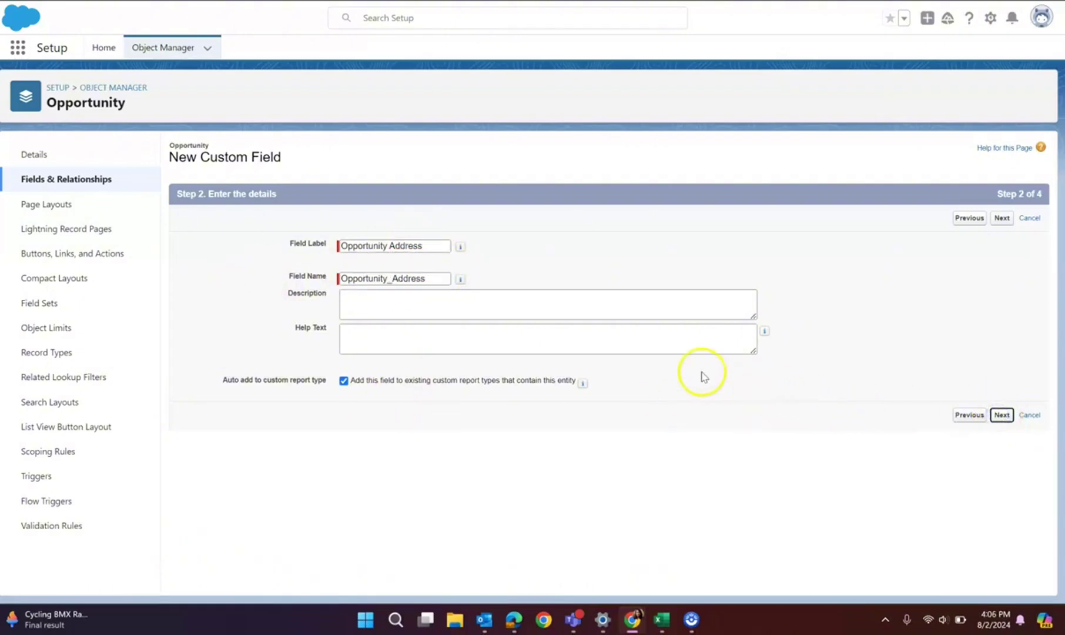
scroll(782, 363, down, 2)
scroll(782, 366, down, 1)
scroll(781, 368, up, 3)
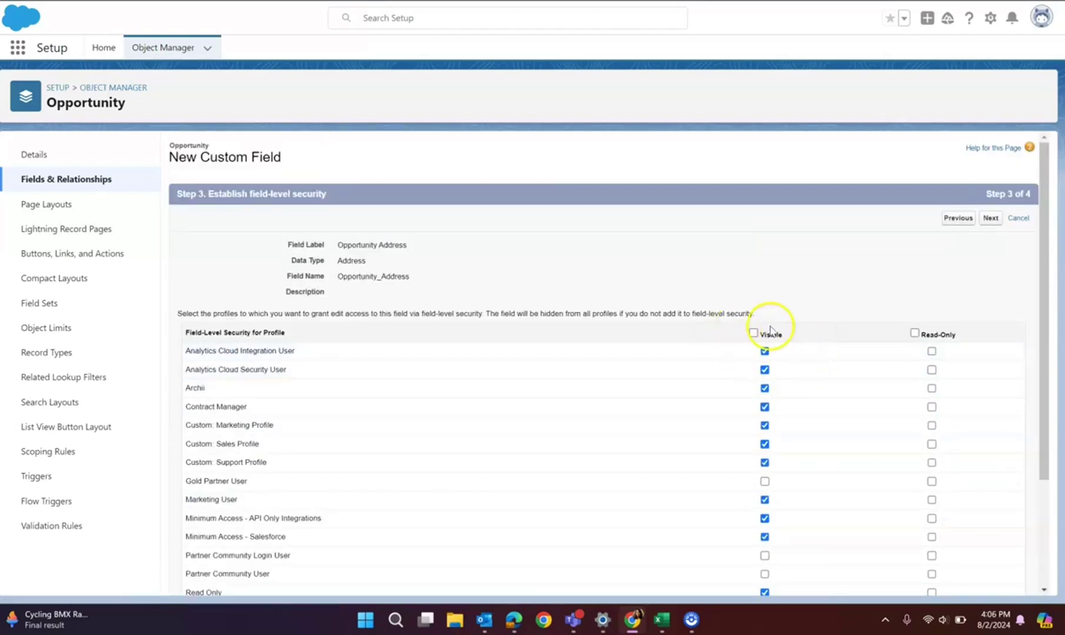
click(990, 216)
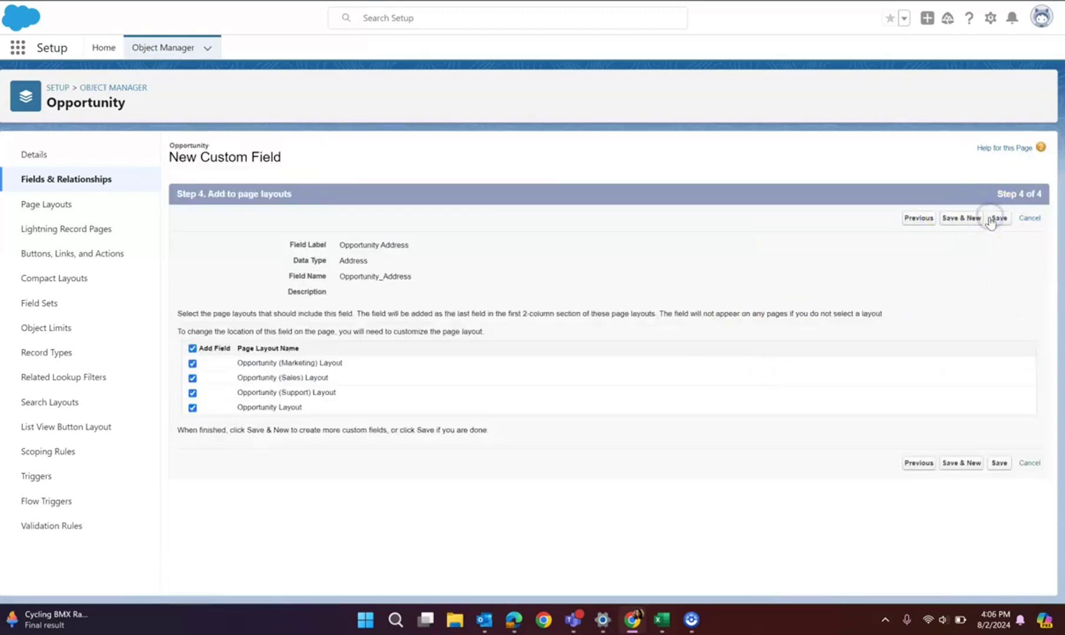
click(193, 393)
click(192, 363)
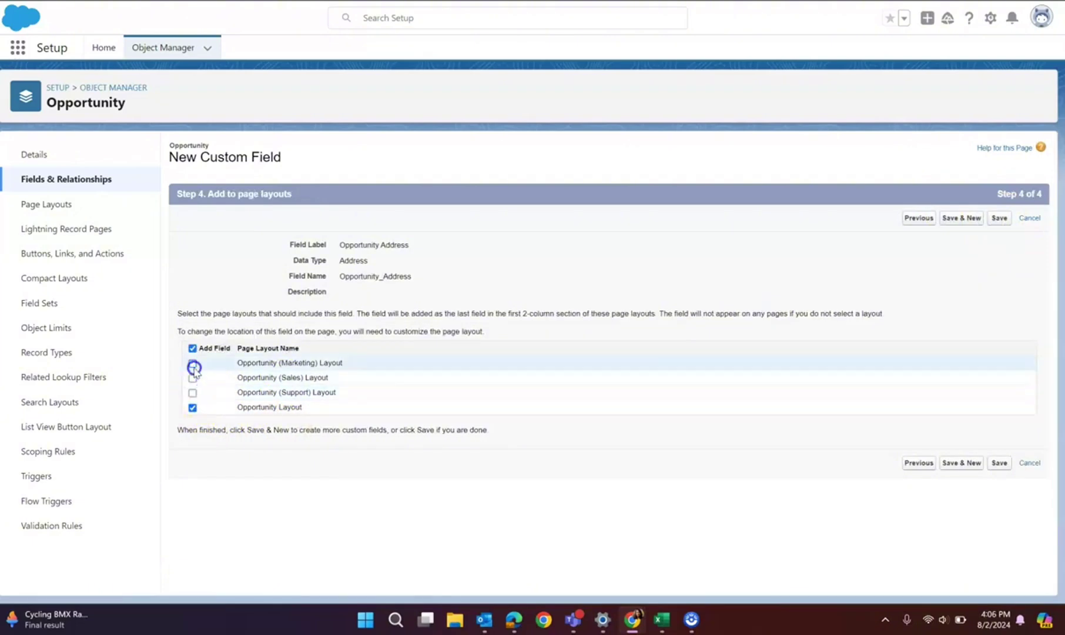
click(998, 463)
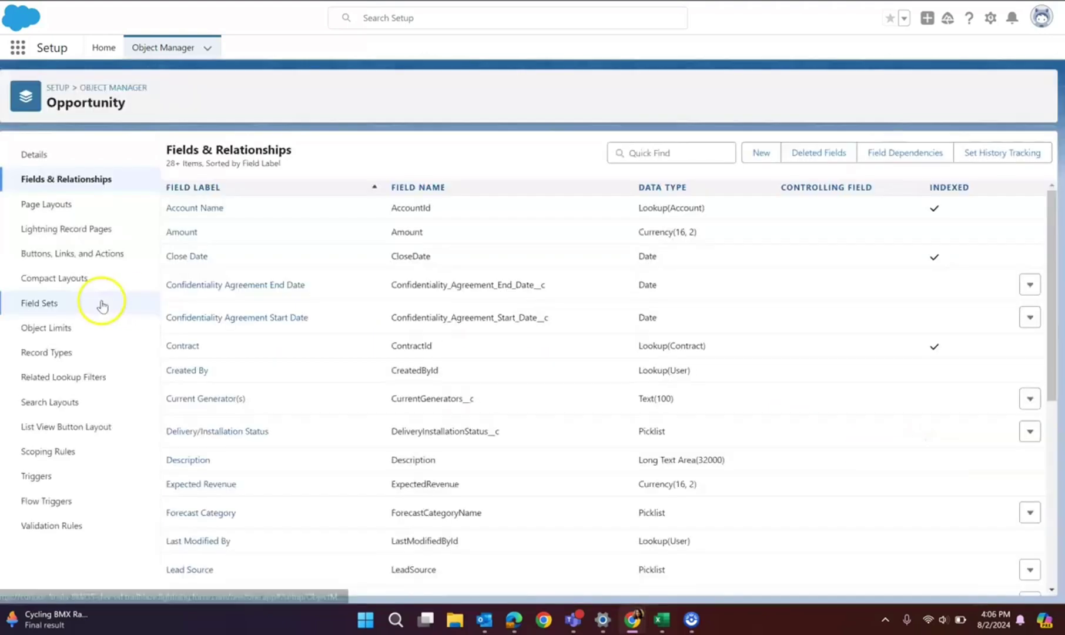
Step: Move Opportunity Address under Primary Campaign Source in Opportunity Layout and save the layout
click(52, 204)
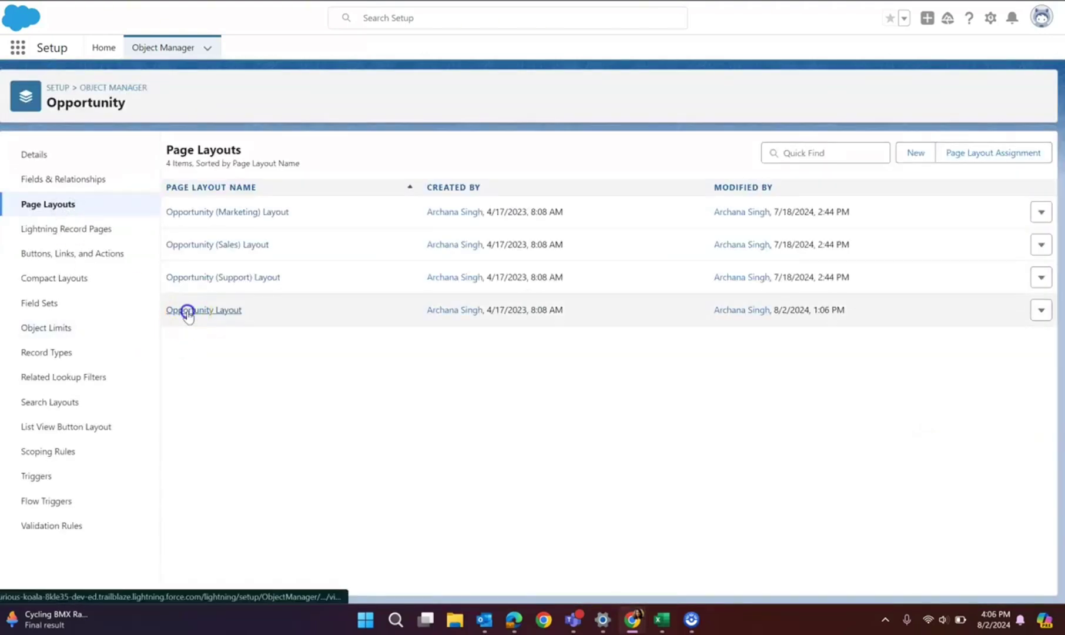
click(188, 310)
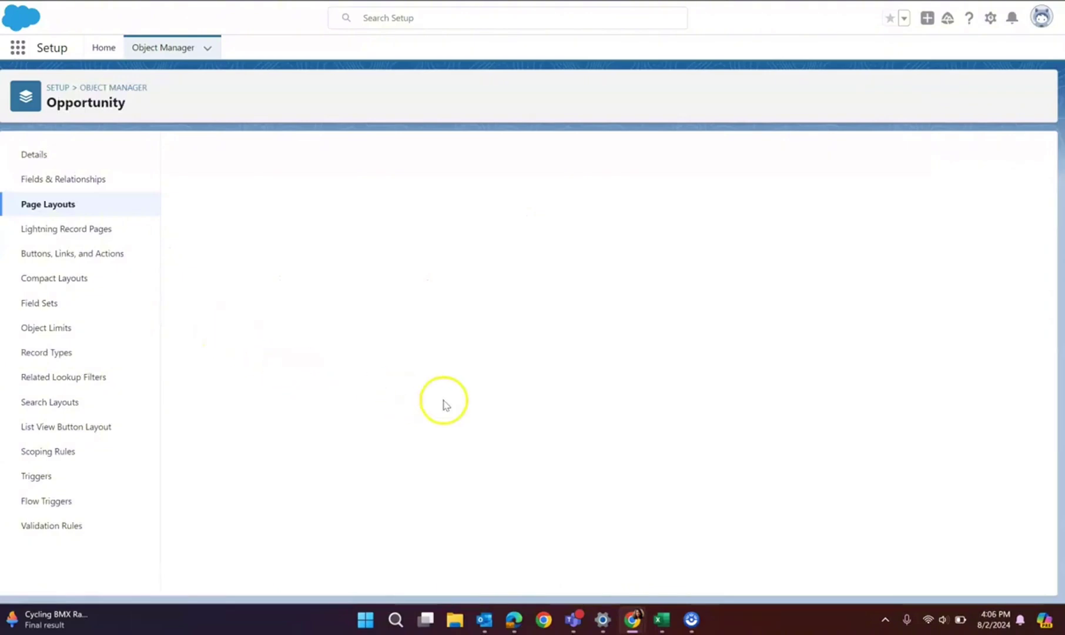
scroll(542, 396, down, 2)
scroll(543, 395, down, 5)
scroll(547, 389, up, 3)
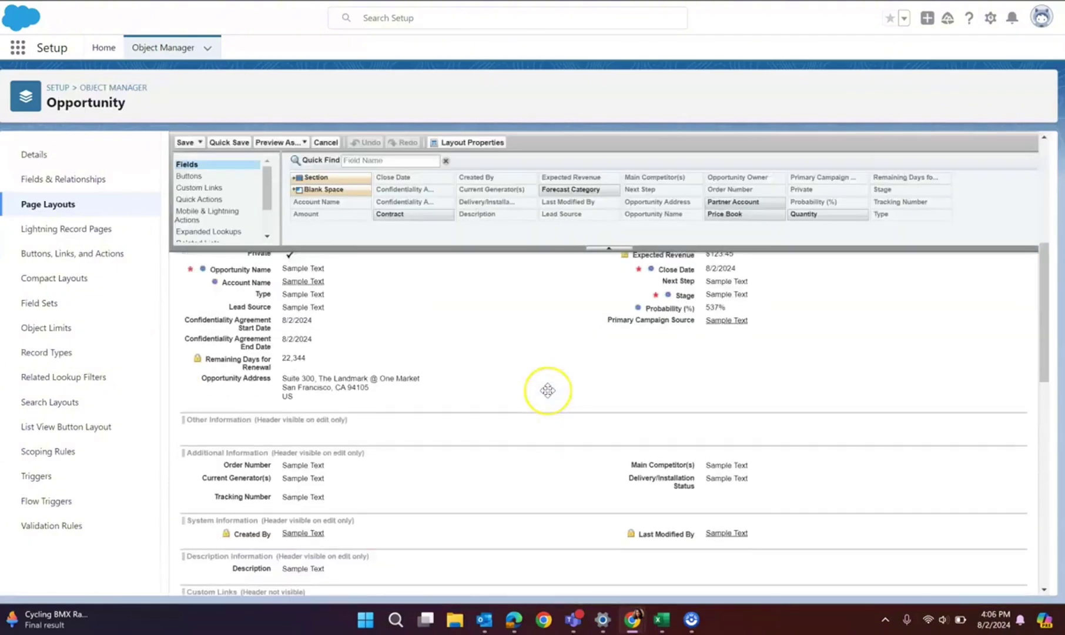
click(245, 386)
scroll(244, 385, up, 2)
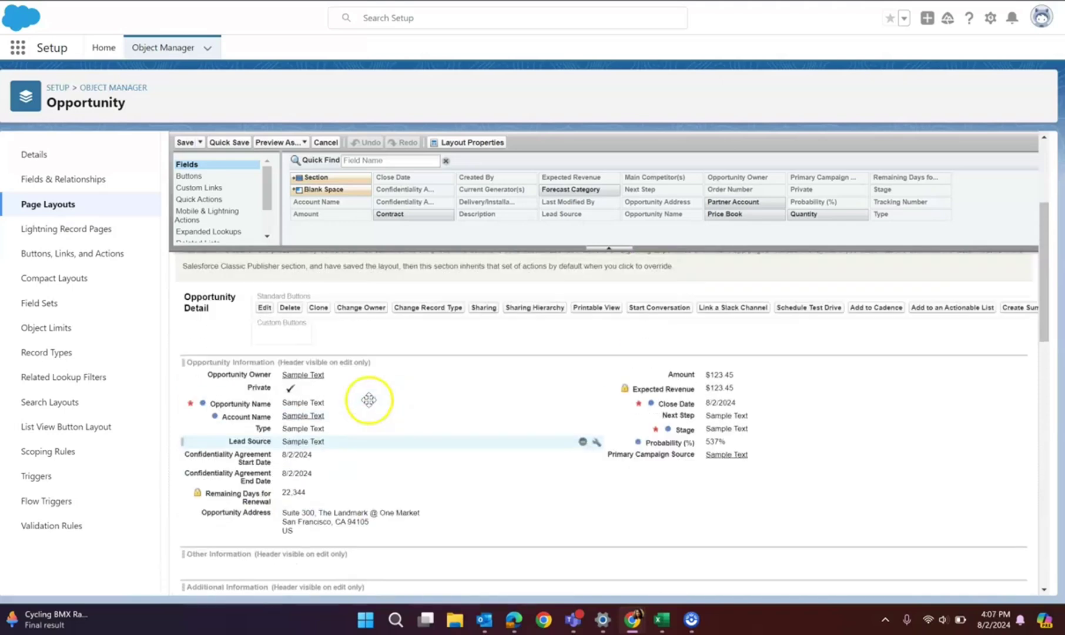
scroll(259, 455, down, 1)
drag(258, 455, 635, 412)
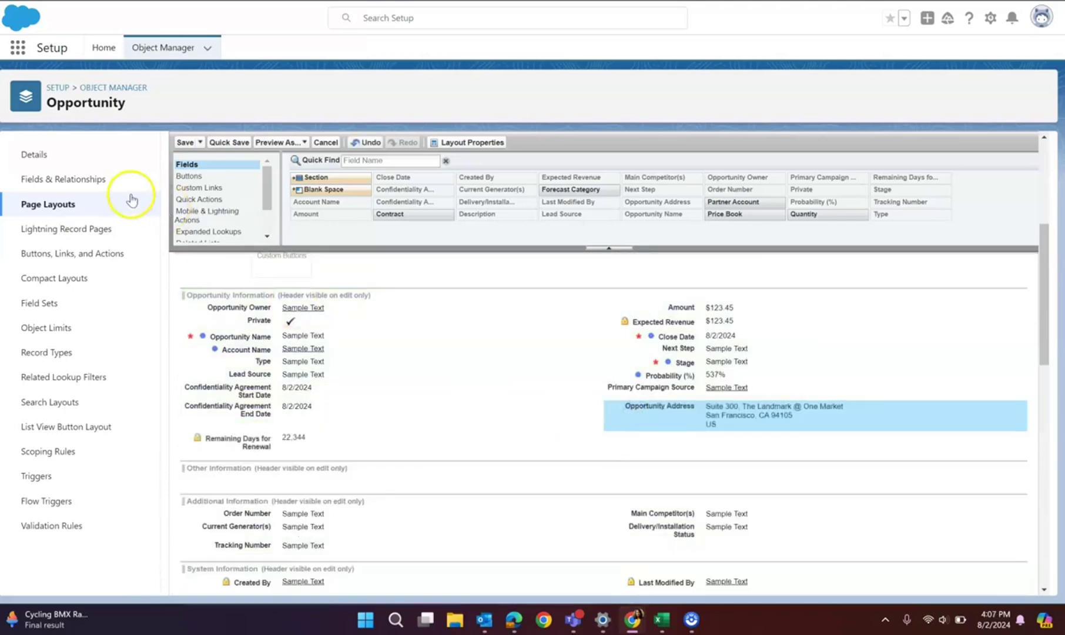
click(186, 142)
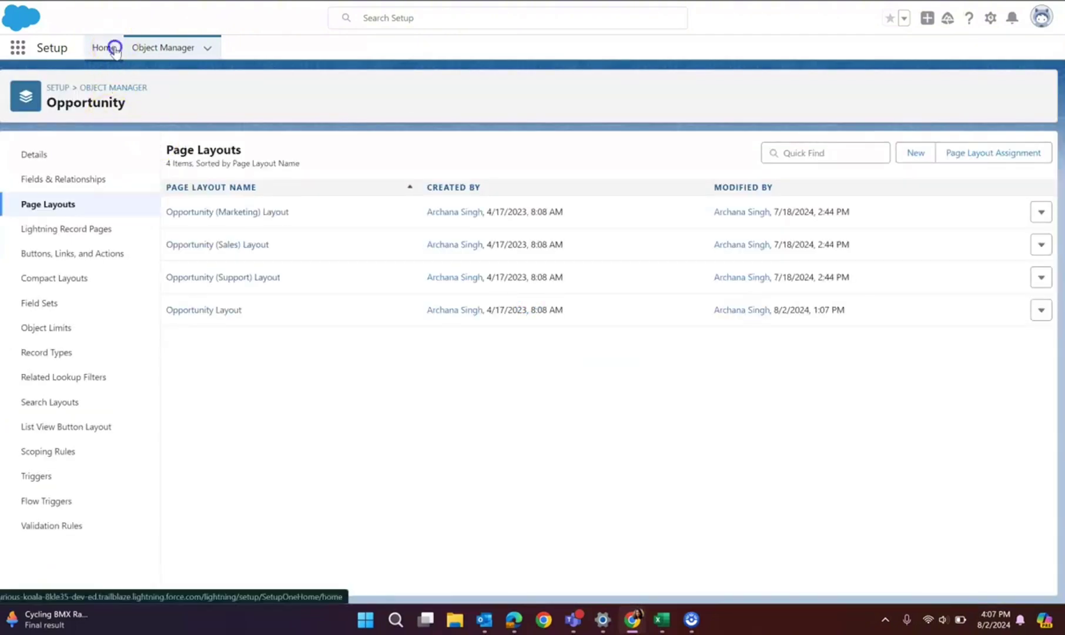
Step: Go from Setup Home to the Sales app's Opportunities list and start a new opportunity
click(114, 48)
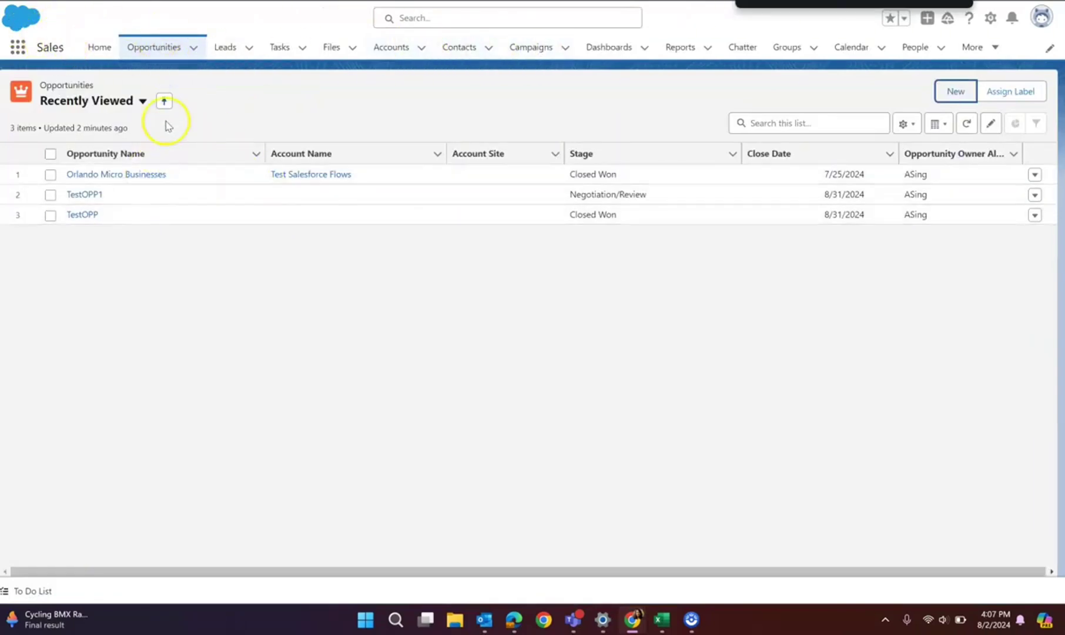
click(162, 52)
click(941, 93)
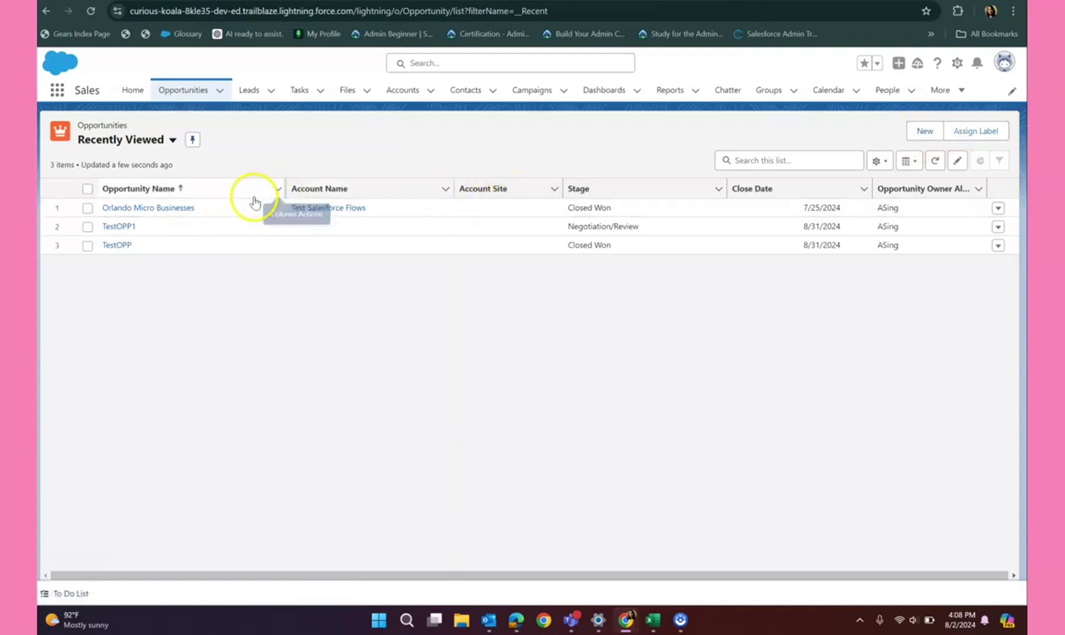
click(915, 131)
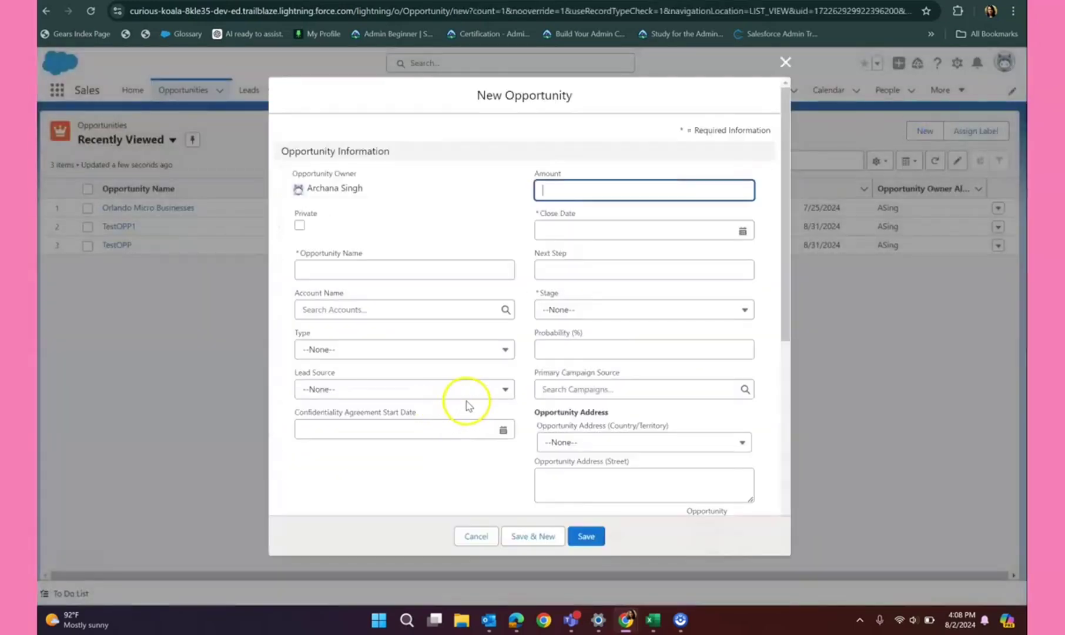
scroll(466, 399, down, 3)
scroll(560, 435, down, 1)
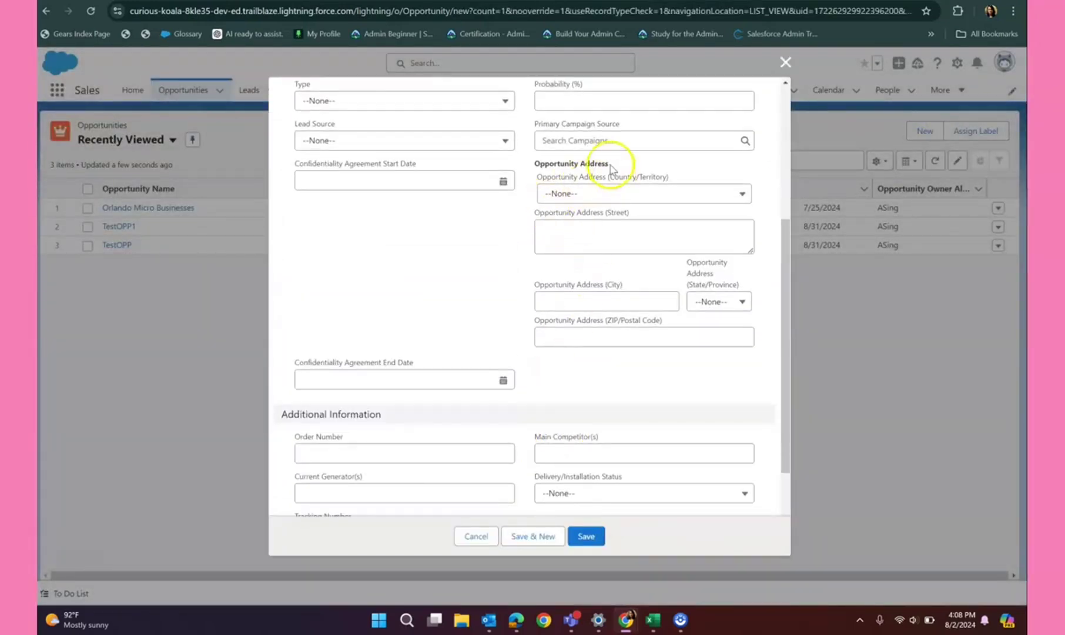
drag(563, 166, 529, 171)
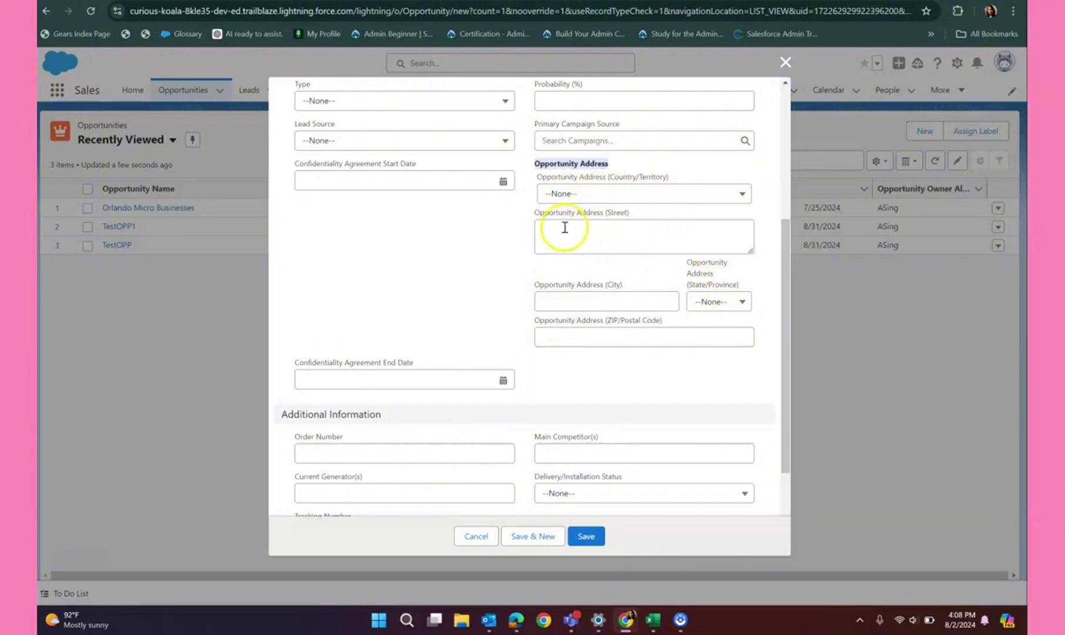
click(620, 286)
drag(727, 269, 694, 265)
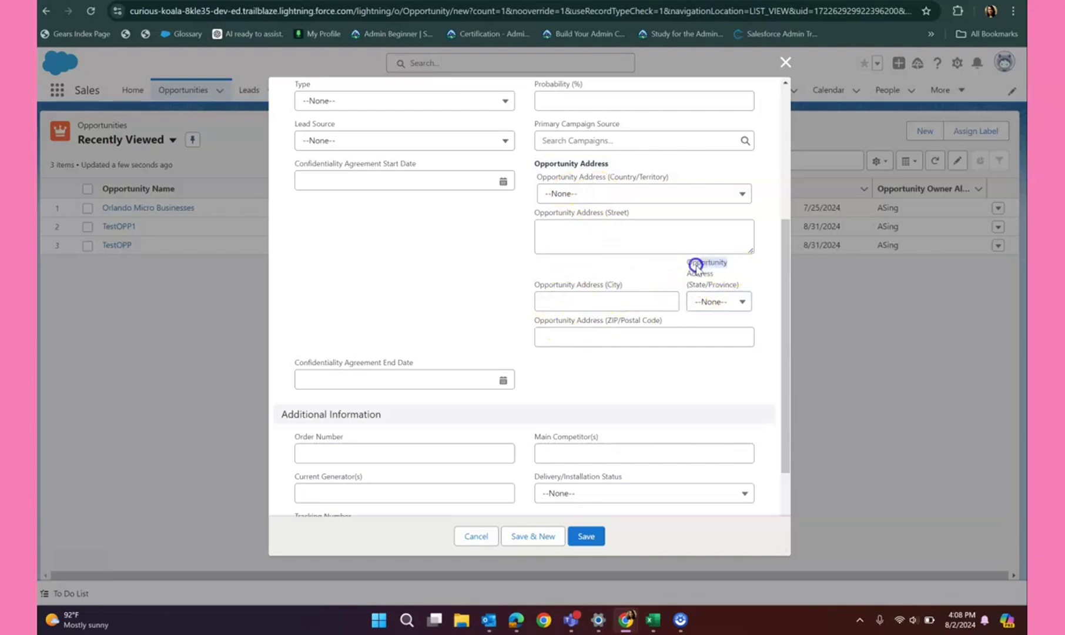
click(460, 315)
click(476, 537)
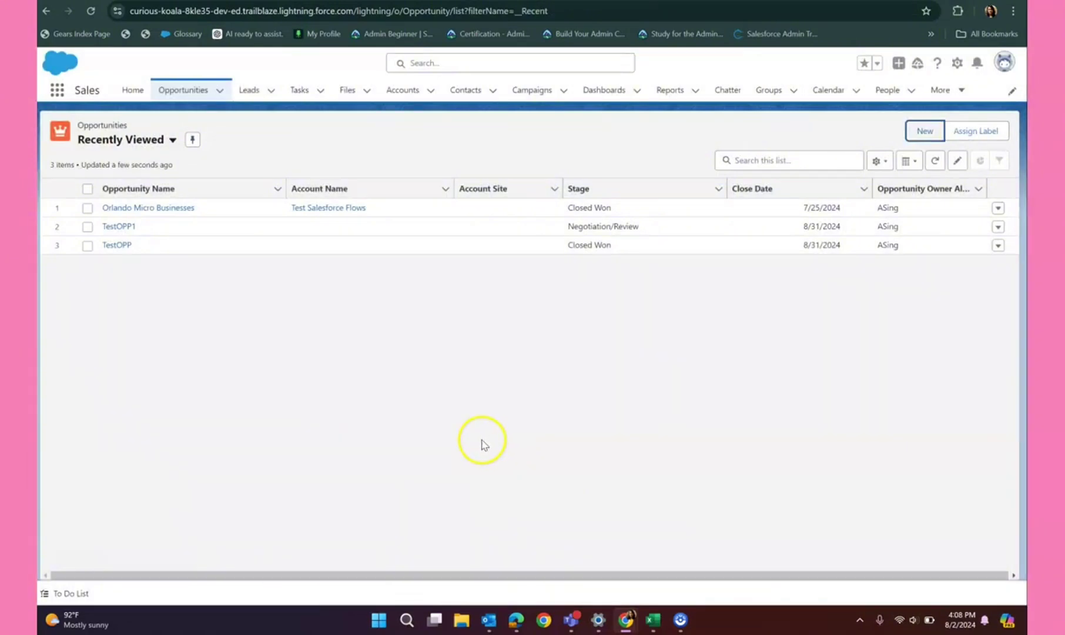